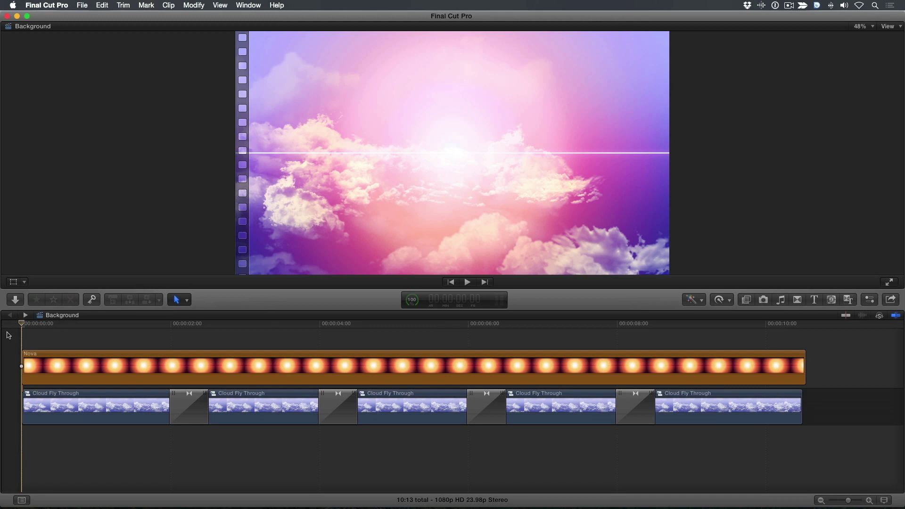
- Preview the cloud background, then show the Ripple 3D Animations titles in the Titles browser
{"action": "key", "text": "space"}
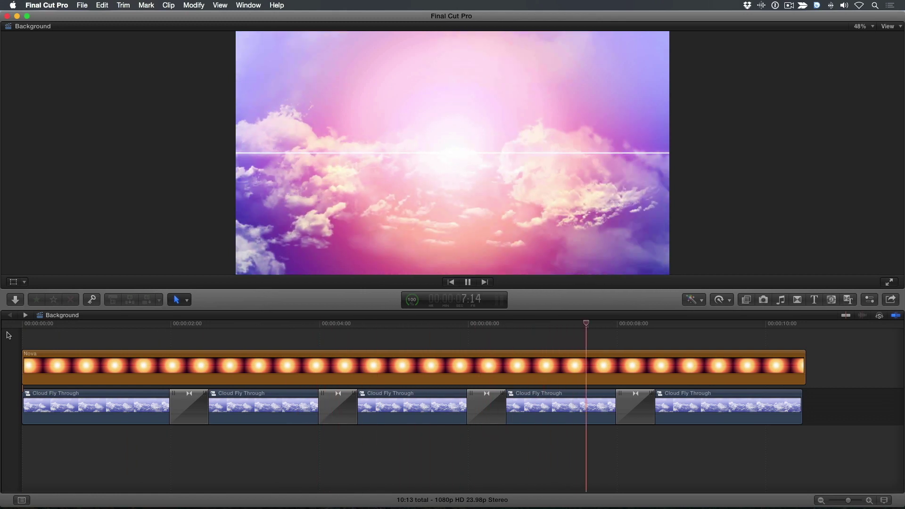
{"action": "key", "text": "space"}
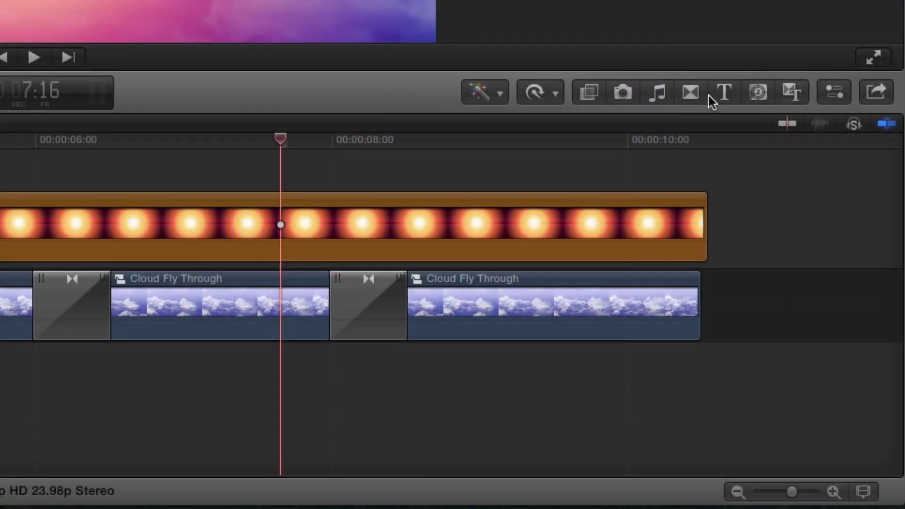
{"action": "left_click", "coordinate": [720, 92]}
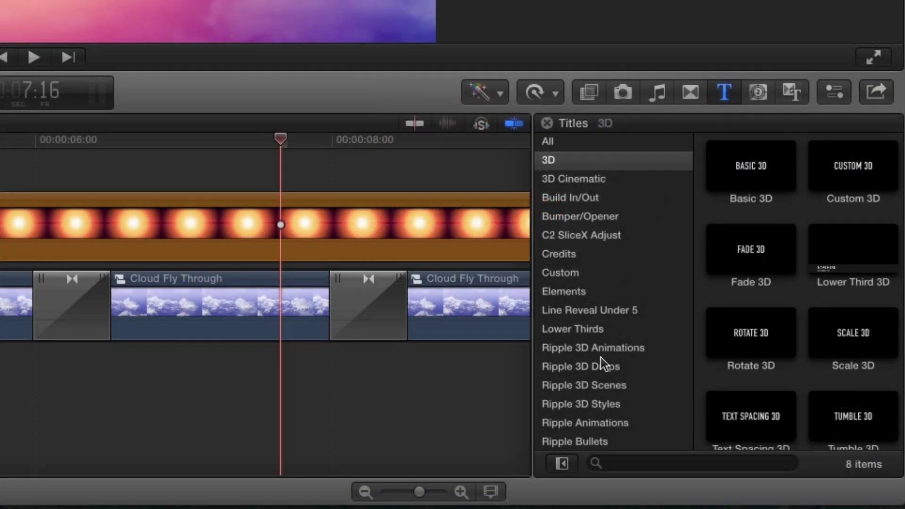
{"action": "left_click", "coordinate": [604, 357]}
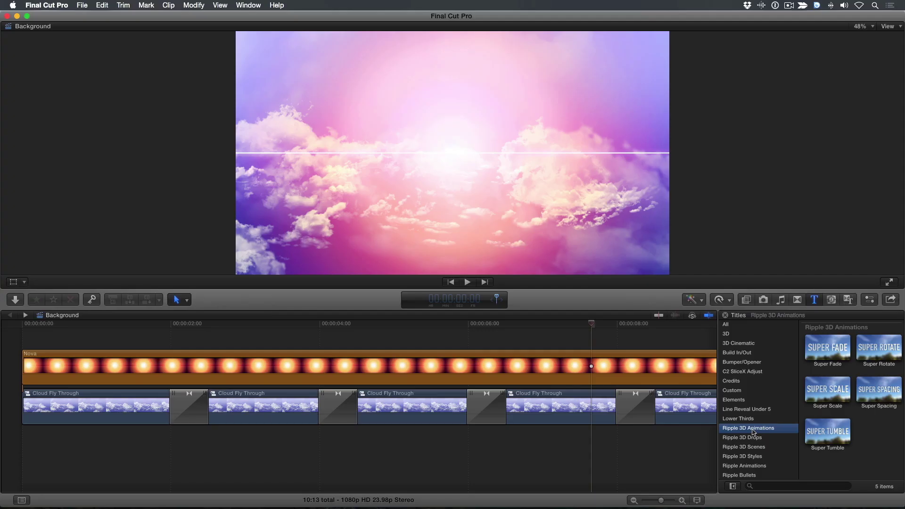
- Mark a three-second (3:00) range starting at frame 10
{"action": "type", "text": "10"}
{"action": "key", "text": "Return"}
{"action": "key", "text": "i"}
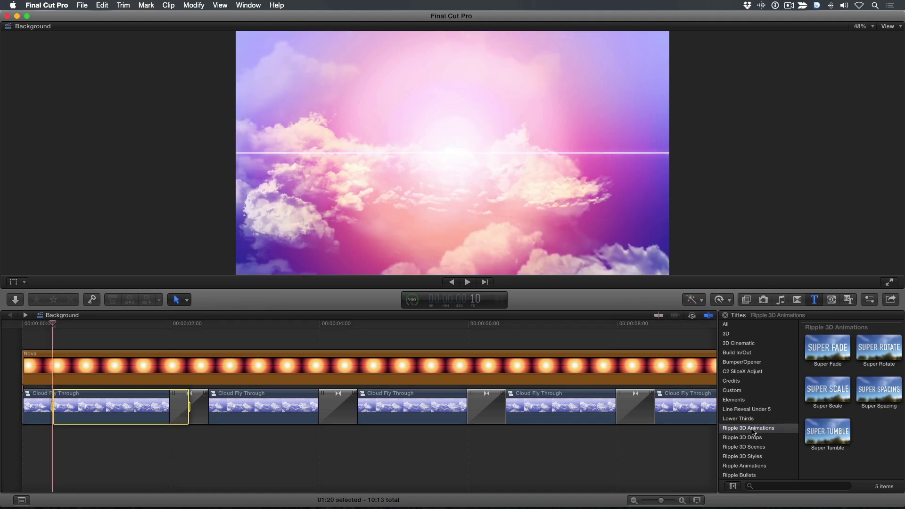
{"action": "key", "text": "ctrl+d"}
{"action": "type", "text": "300"}
{"action": "key", "text": "Return"}
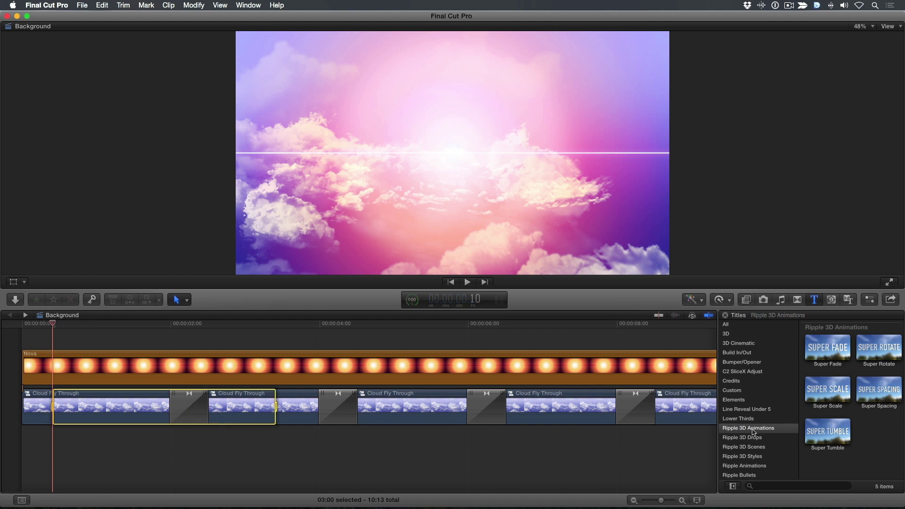
- Connect the Super Fade title over the marked range and park the playhead on it
{"action": "left_click", "coordinate": [821, 353]}
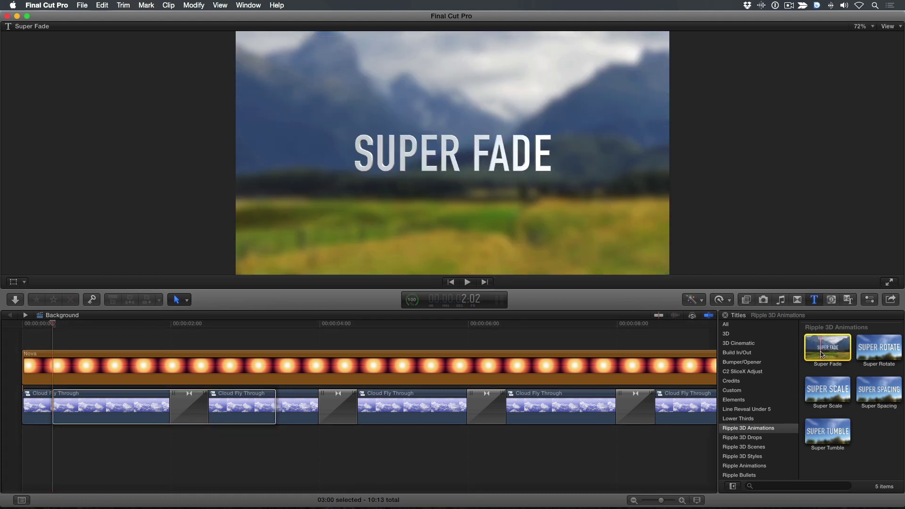
{"action": "key", "text": "q"}
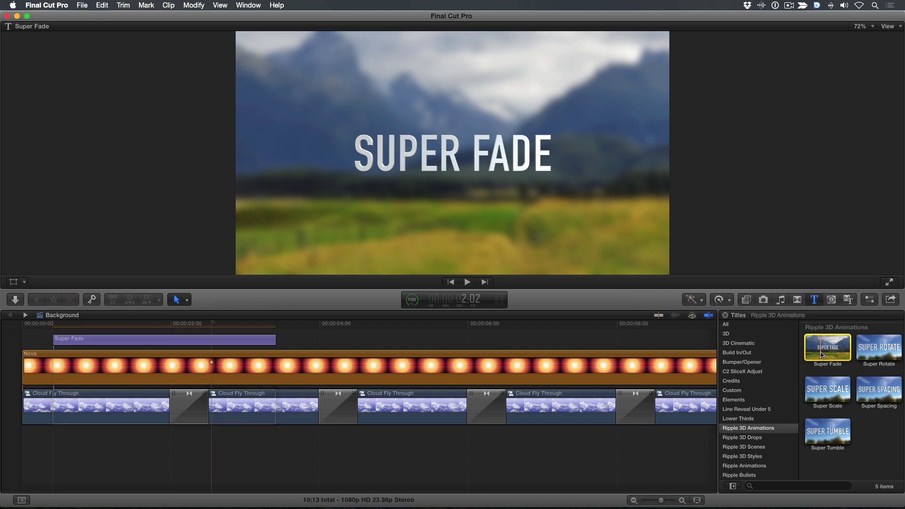
{"action": "left_click", "coordinate": [224, 339]}
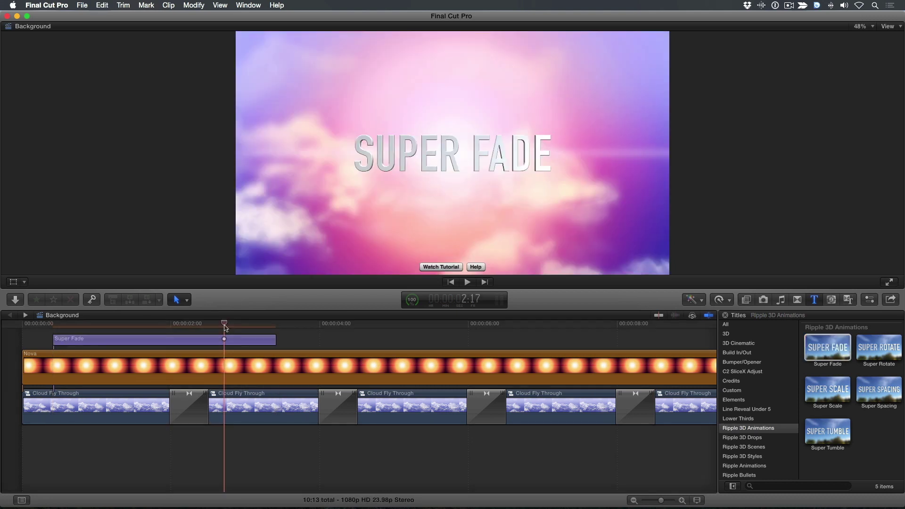
- Replace the title text 'SUPER FADE' with 'Bigger'
{"action": "double_click", "coordinate": [398, 165]}
{"action": "left_click_drag", "start_coordinate": [357, 162], "coordinate": [543, 157]}
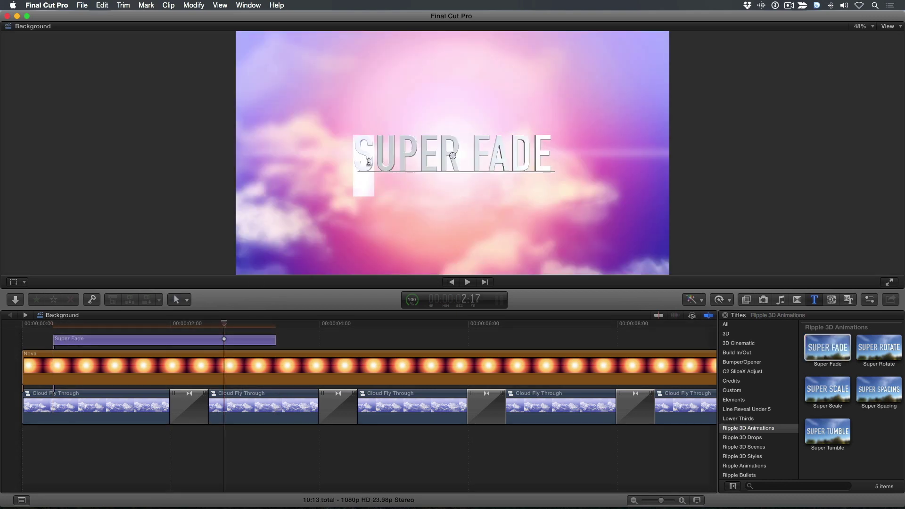
{"action": "type", "text": "B"}
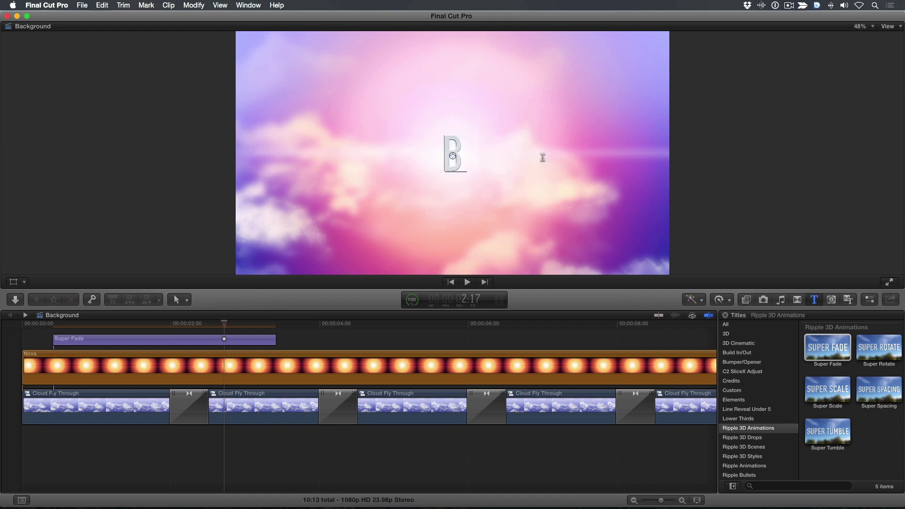
{"action": "type", "text": "igger"}
- Set the title font to Comic Script and show the Title animation parameters
{"action": "key", "text": "super+4"}
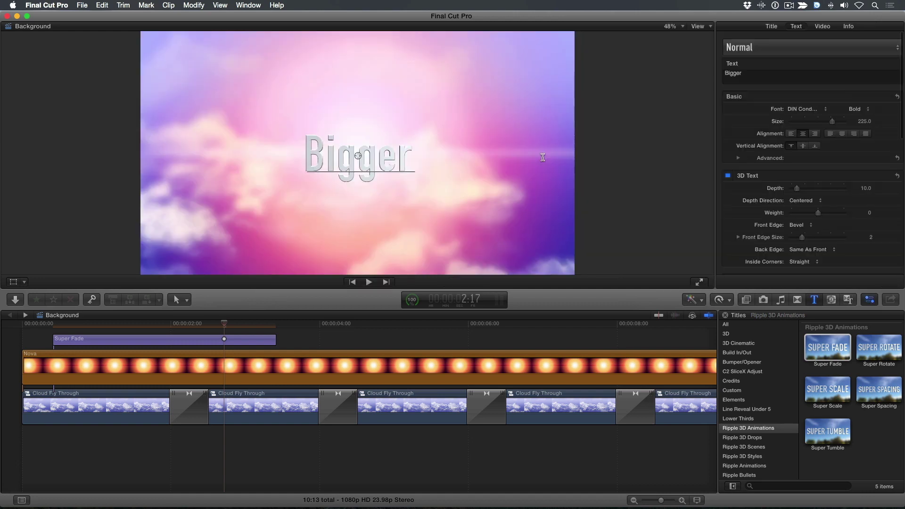
{"action": "left_click", "coordinate": [804, 113]}
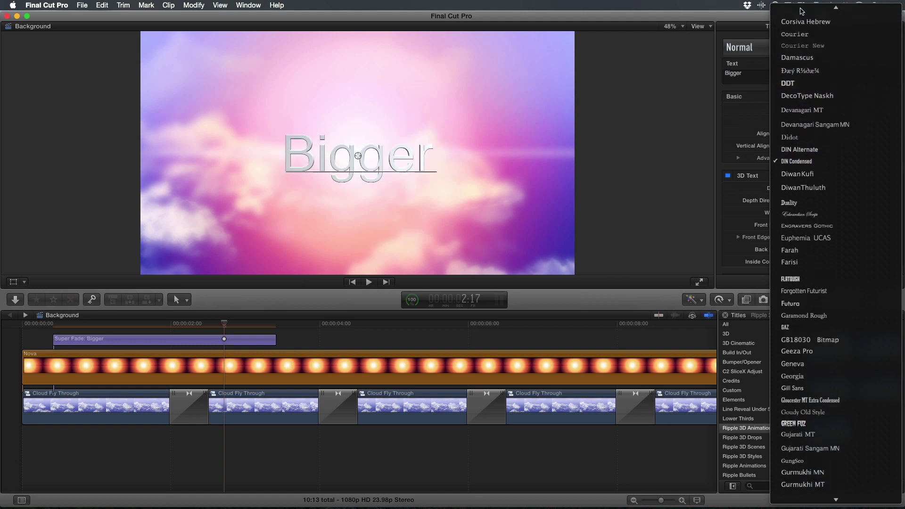
{"action": "left_click", "coordinate": [799, 23]}
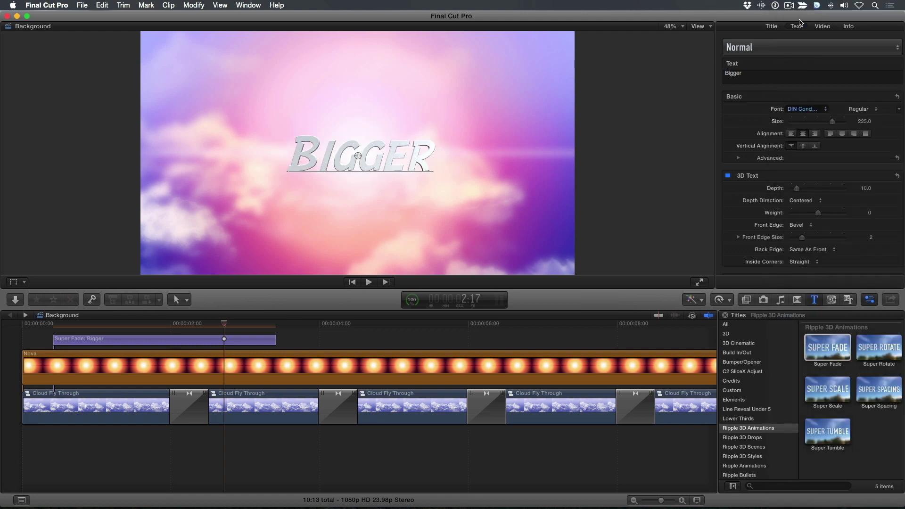
{"action": "left_click", "coordinate": [771, 27]}
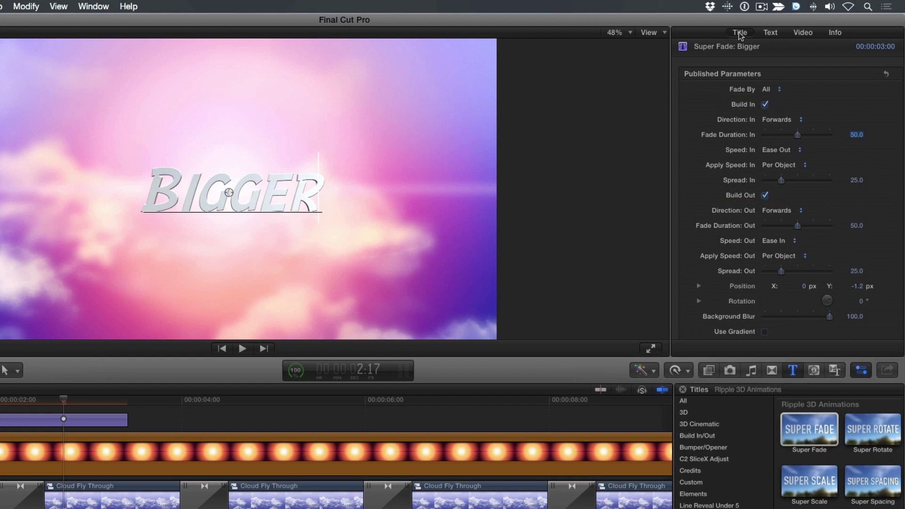
- Set the fade-in duration to 5 and turn off Build Out
{"action": "left_click", "coordinate": [856, 135]}
{"action": "type", "text": "5"}
{"action": "key", "text": "Return"}
{"action": "left_click", "coordinate": [765, 195]}
- Expand Position and set the title's Z position to -50
{"action": "scroll", "coordinate": [782, 212], "scroll_direction": "down", "scroll_amount": 2}
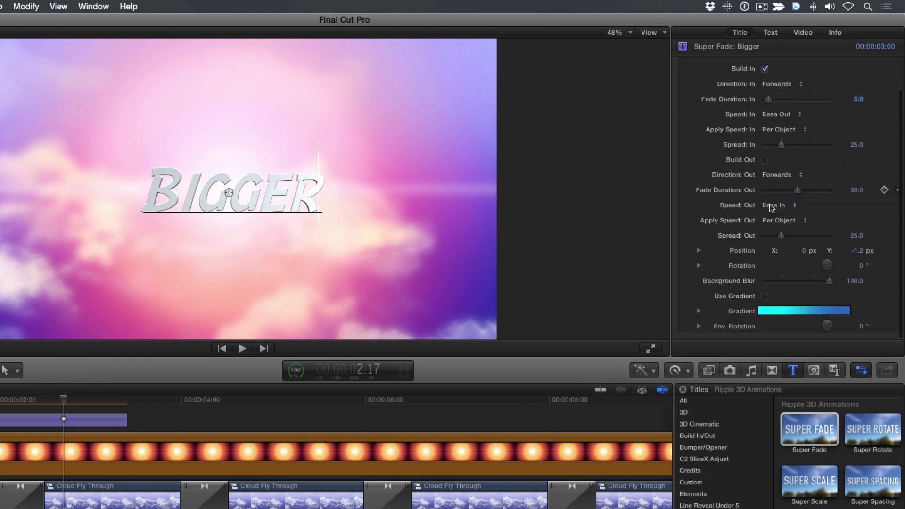
{"action": "left_click", "coordinate": [698, 251]}
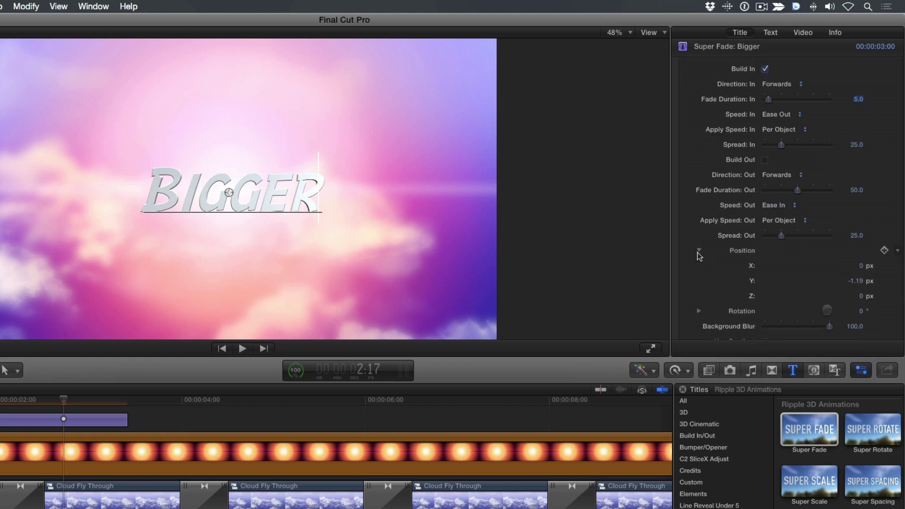
{"action": "left_click", "coordinate": [860, 298]}
{"action": "type", "text": "-50"}
{"action": "key", "text": "Return"}
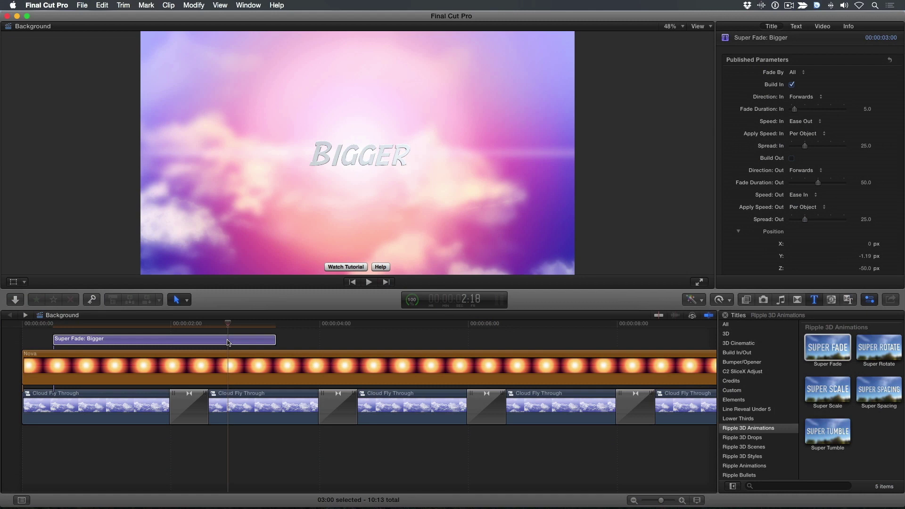
- Keyframe Position at the title's first frame, then at its last frame move Z to about 105 with slight X/Y tweaks
{"action": "key", "text": "Up"}
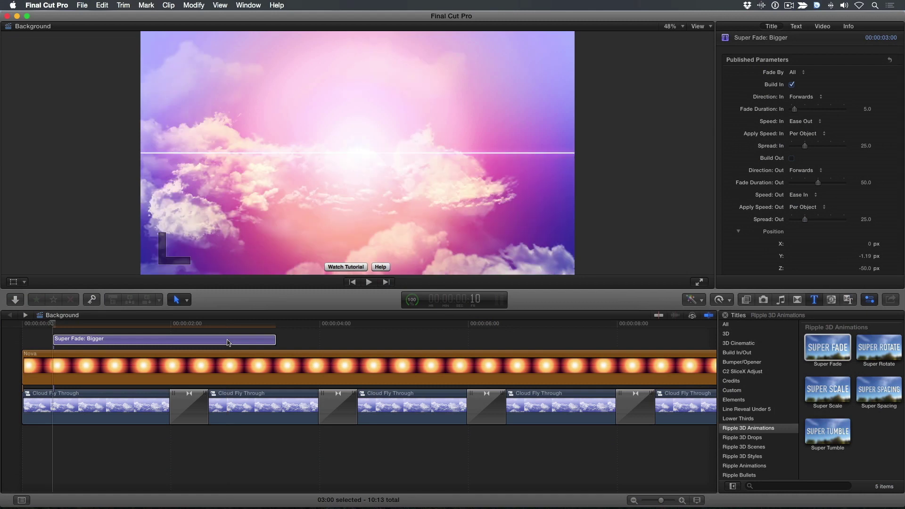
{"action": "left_click", "coordinate": [888, 231]}
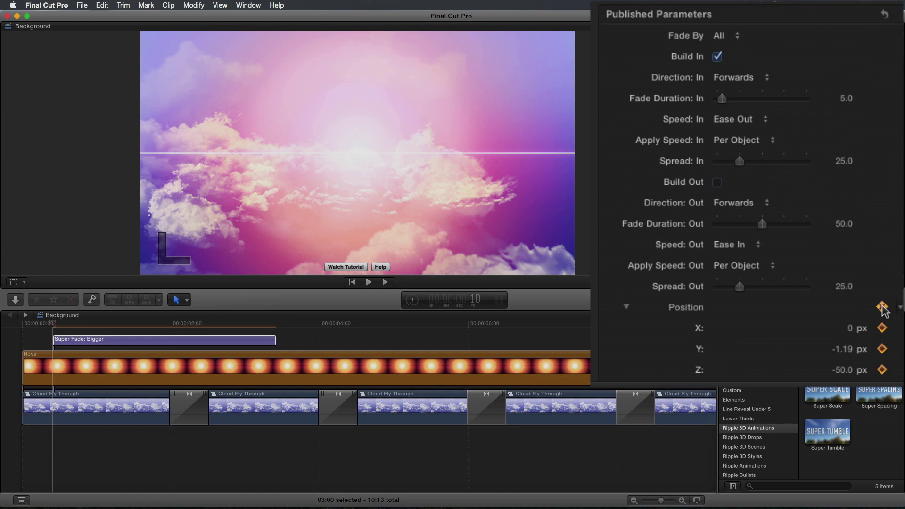
{"action": "key", "text": "shift+o"}
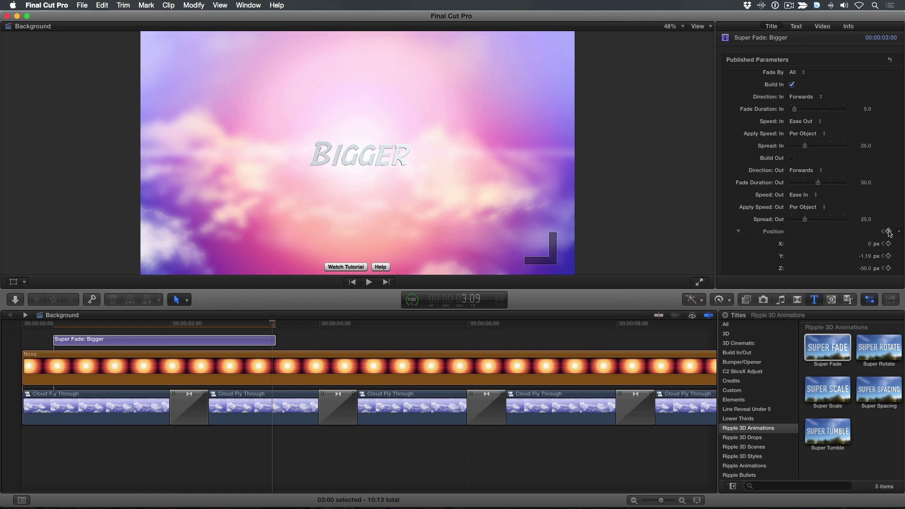
{"action": "left_click_drag", "start_coordinate": [870, 268], "coordinate": [872, 263]}
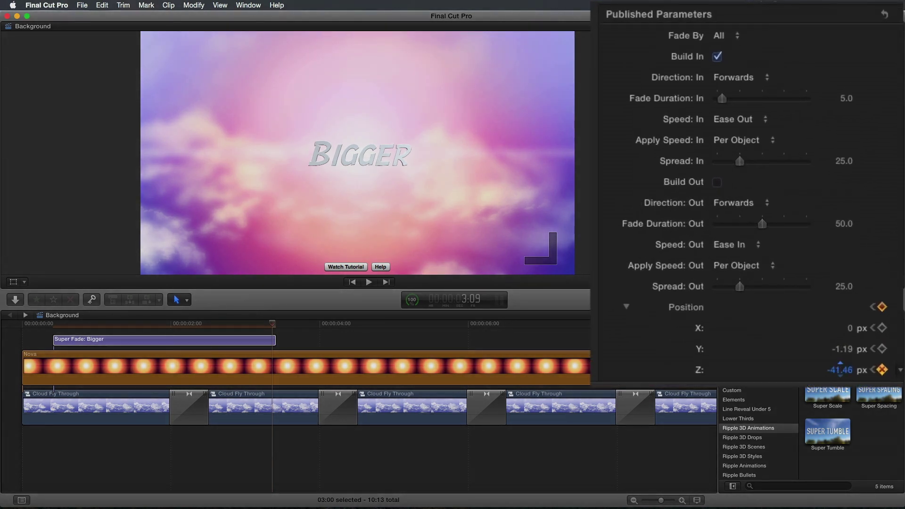
{"action": "mouse_move", "coordinate": [842, 369]}
{"action": "left_mouse_down"}
{"action": "mouse_move", "coordinate": [867, 370]}
{"action": "mouse_move", "coordinate": [853, 370]}
{"action": "left_mouse_up"}
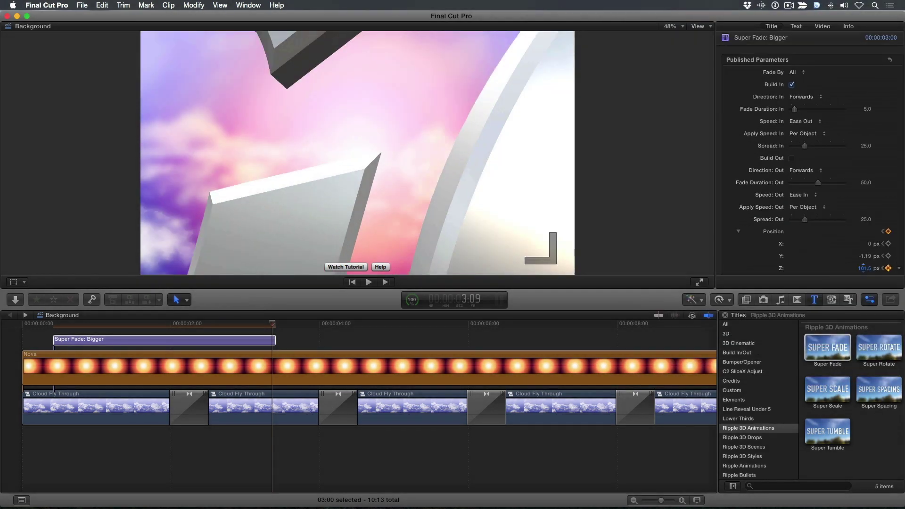
{"action": "left_click_drag", "start_coordinate": [864, 268], "coordinate": [864, 256]}
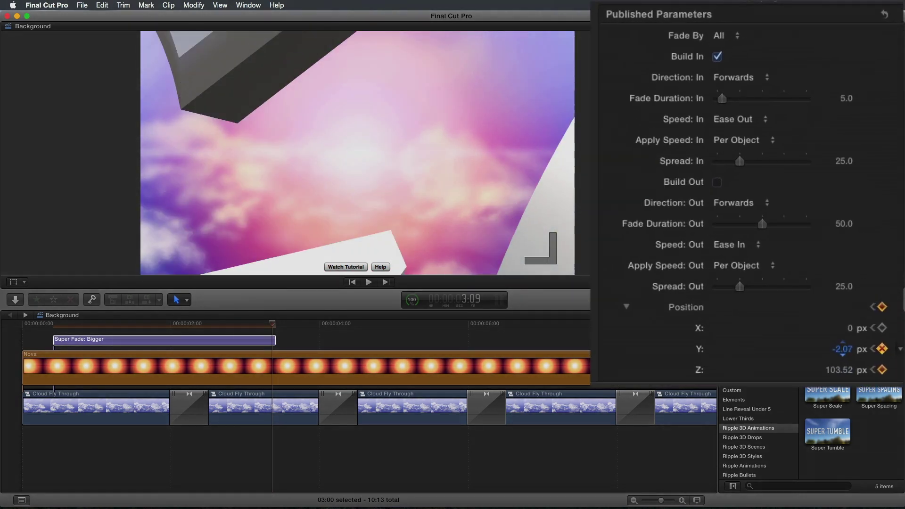
{"action": "left_click_drag", "start_coordinate": [843, 348], "coordinate": [849, 329]}
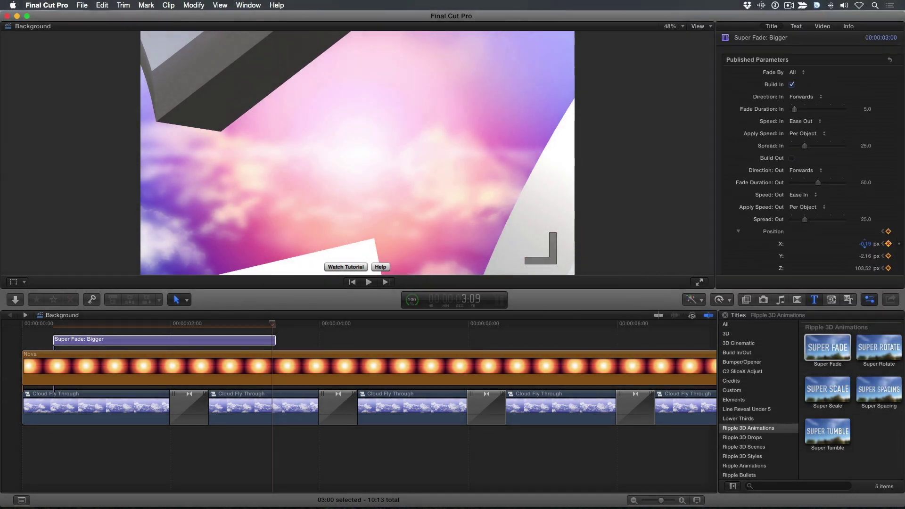
{"action": "left_click_drag", "start_coordinate": [864, 269], "coordinate": [864, 270]}
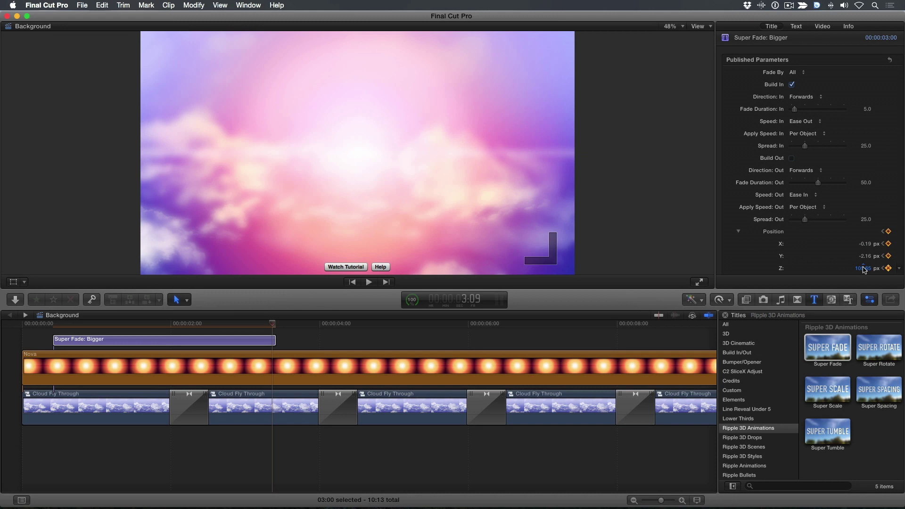
- At 2:07, set the title's 3D text depth to 40
{"action": "left_click", "coordinate": [195, 324]}
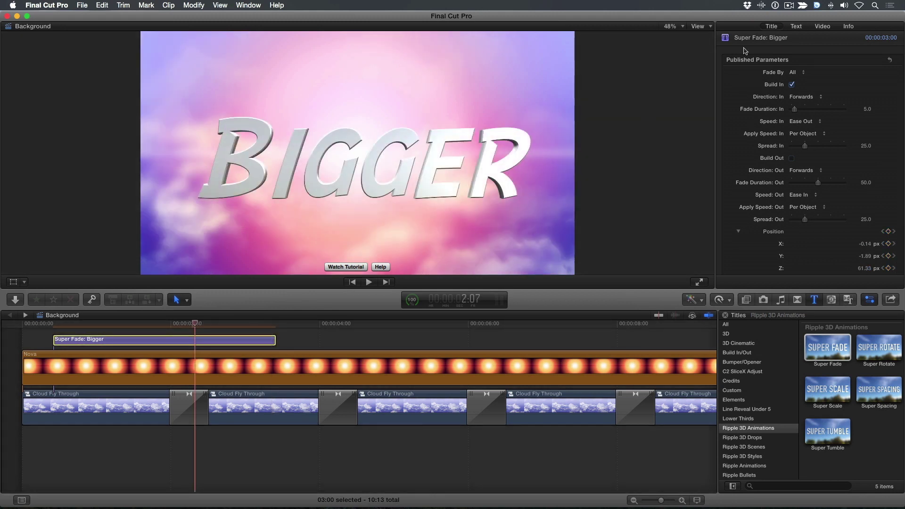
{"action": "left_click", "coordinate": [795, 27]}
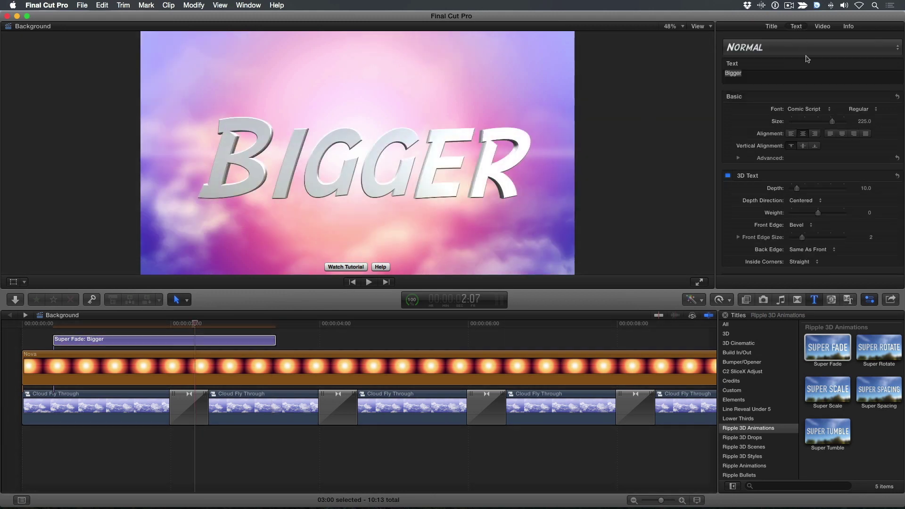
{"action": "left_click", "coordinate": [865, 188]}
{"action": "type", "text": "40"}
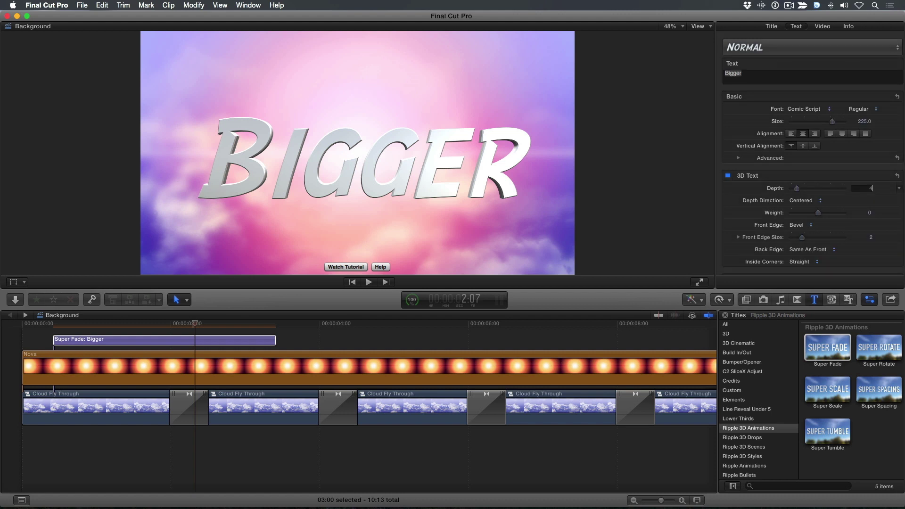
{"action": "key", "text": "Return"}
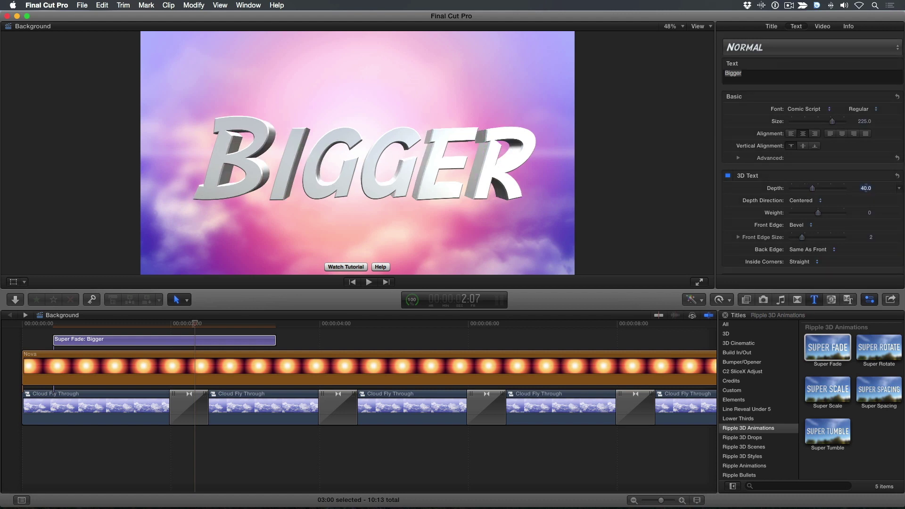
- Set the Lighting Style to Backlit
{"action": "scroll", "coordinate": [810, 196], "scroll_direction": "down", "scroll_amount": 5}
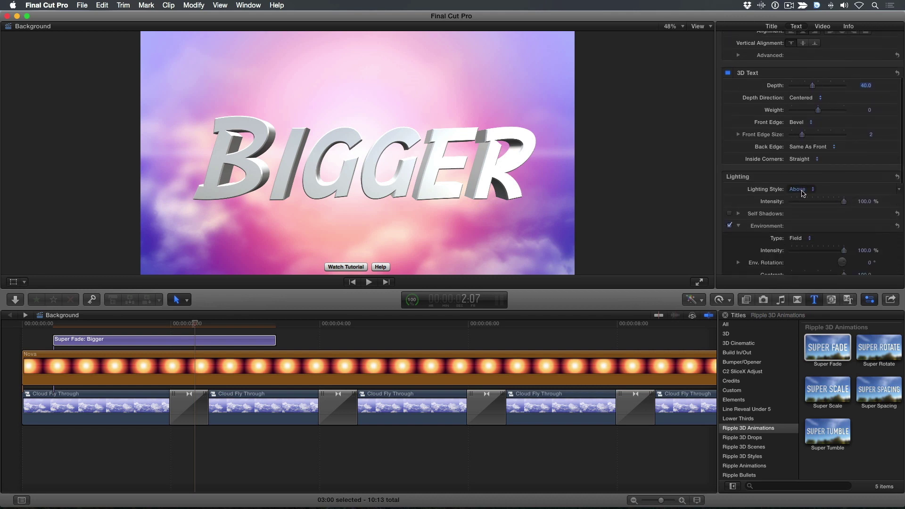
{"action": "left_click", "coordinate": [803, 189]}
{"action": "left_click", "coordinate": [805, 223]}
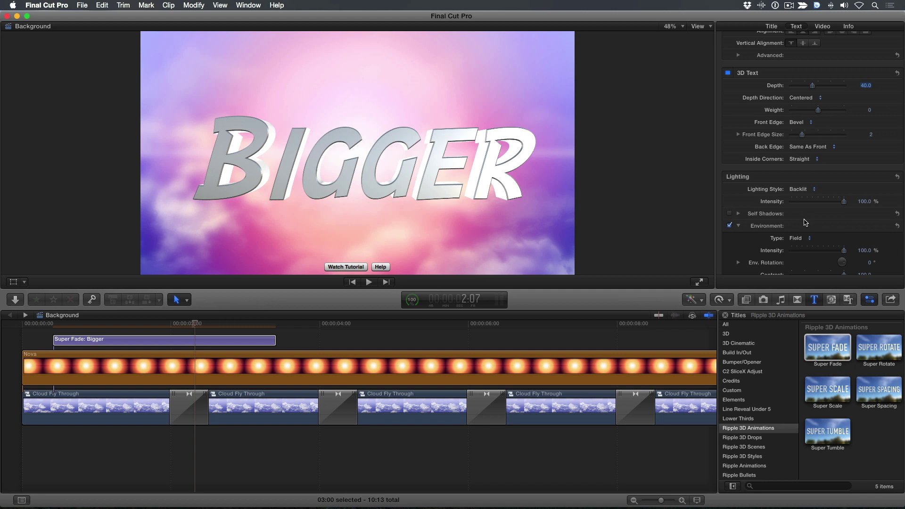
- Switch the title's Material setting from Single to Multiple
{"action": "scroll", "coordinate": [805, 223], "scroll_direction": "down", "scroll_amount": 3}
{"action": "scroll", "coordinate": [792, 202], "scroll_direction": "down", "scroll_amount": 2}
{"action": "scroll", "coordinate": [772, 179], "scroll_direction": "down", "scroll_amount": 2}
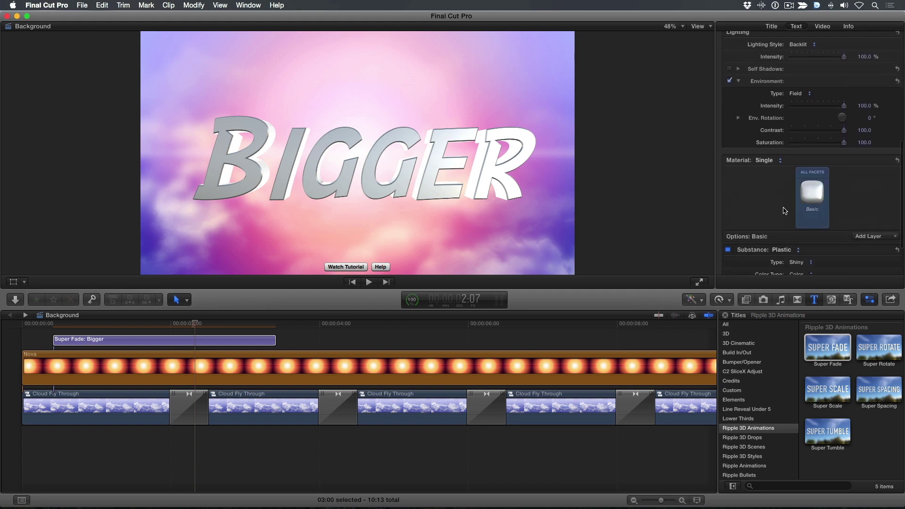
{"action": "left_click", "coordinate": [764, 159]}
{"action": "left_click", "coordinate": [759, 168]}
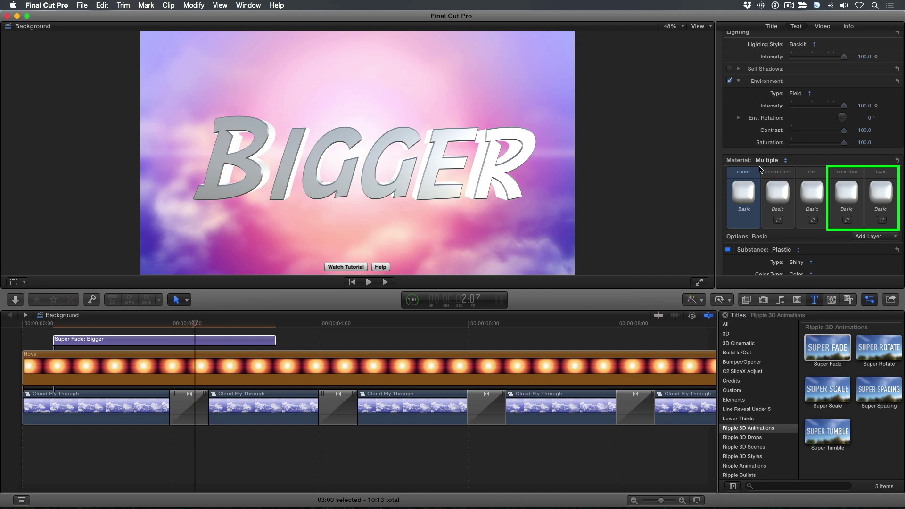
- Apply the Car Paint material to the title's front
{"action": "left_click", "coordinate": [742, 193]}
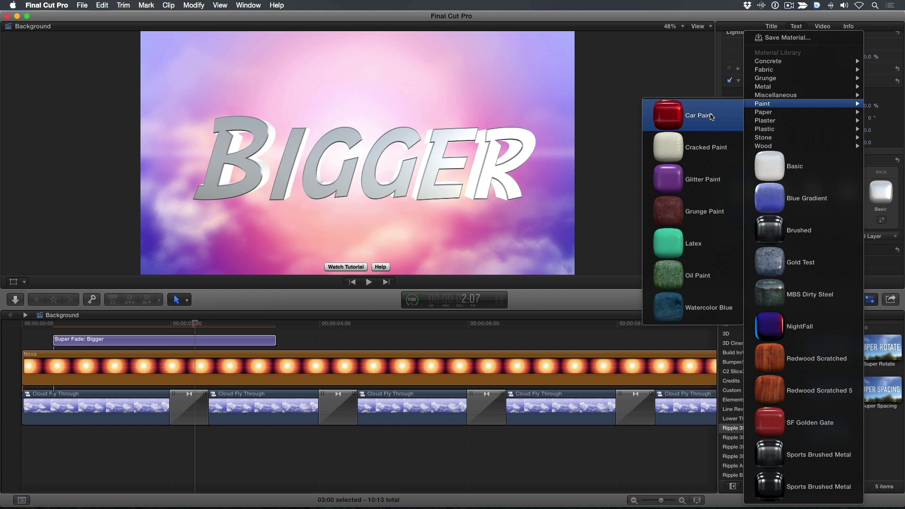
{"action": "left_click", "coordinate": [696, 116]}
{"action": "scroll", "coordinate": [781, 222], "scroll_direction": "down", "scroll_amount": 2}
{"action": "scroll", "coordinate": [780, 222], "scroll_direction": "down", "scroll_amount": 1}
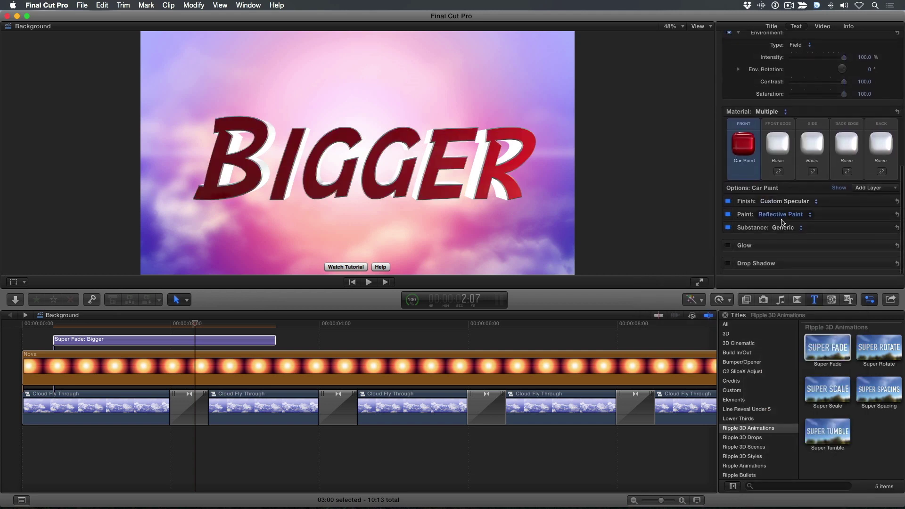
- Set the car paint colour to a purple sampled from the clouds
{"action": "left_click", "coordinate": [881, 215]}
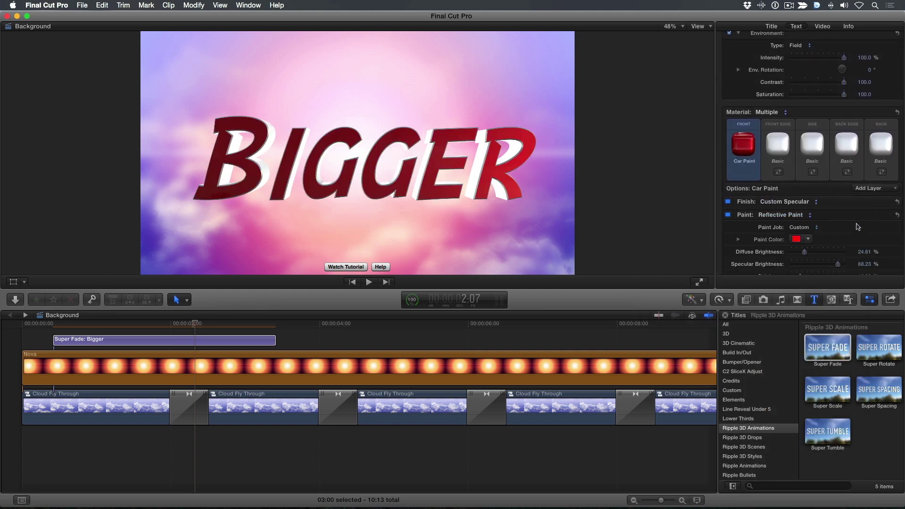
{"action": "left_click", "coordinate": [796, 239]}
{"action": "mouse_move", "coordinate": [467, 27]}
{"action": "left_mouse_down"}
{"action": "mouse_move", "coordinate": [608, 75]}
{"action": "mouse_move", "coordinate": [681, 74]}
{"action": "left_mouse_up"}
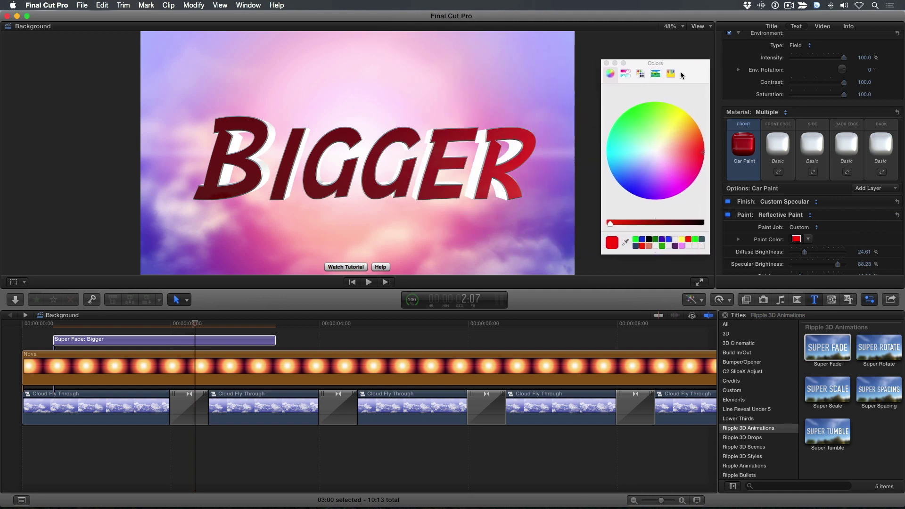
{"action": "left_click", "coordinate": [620, 242]}
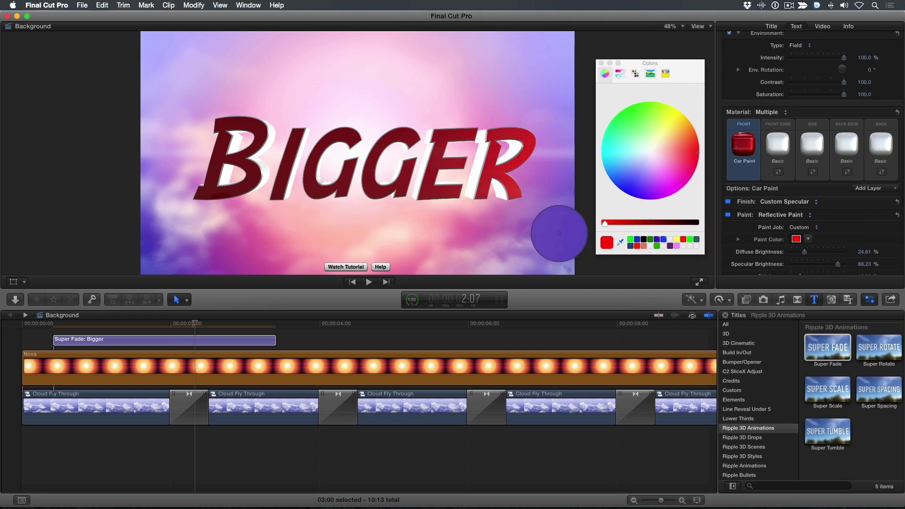
{"action": "left_click", "coordinate": [559, 234]}
{"action": "left_click", "coordinate": [601, 62]}
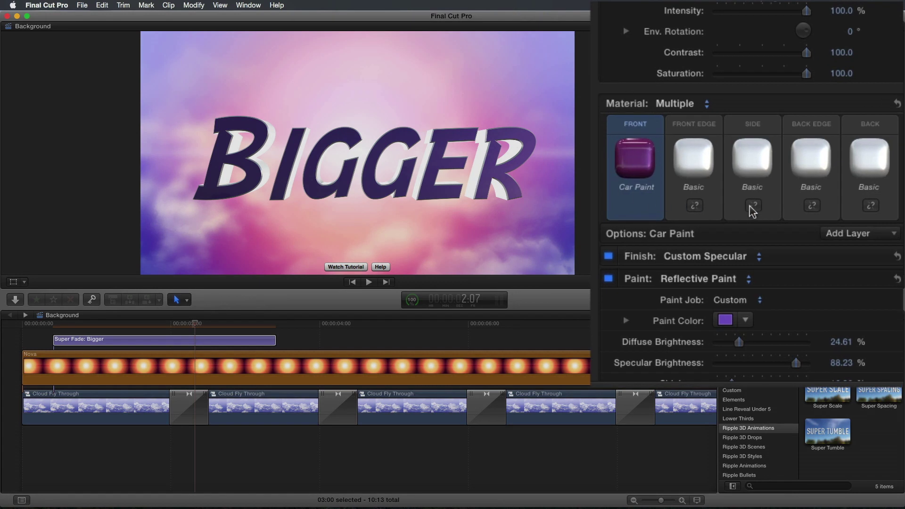
- Link the sides to the front material and set Shininess to 88
{"action": "left_click", "coordinate": [753, 207]}
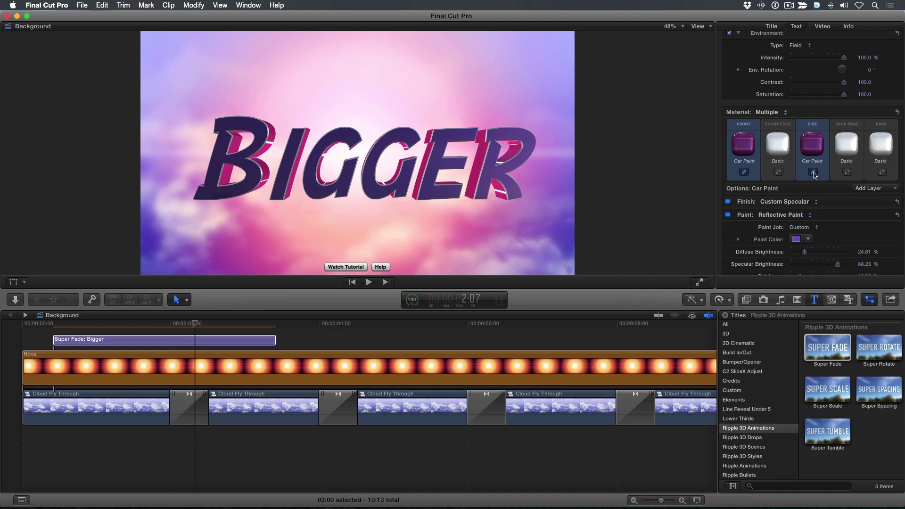
{"action": "scroll", "coordinate": [814, 175], "scroll_direction": "down", "scroll_amount": 4}
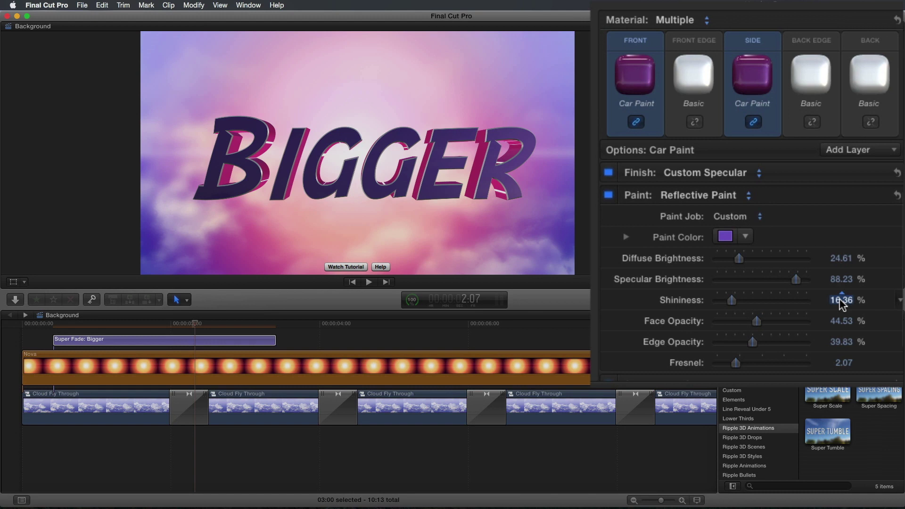
{"action": "type", "text": "88"}
{"action": "key", "text": "Return"}
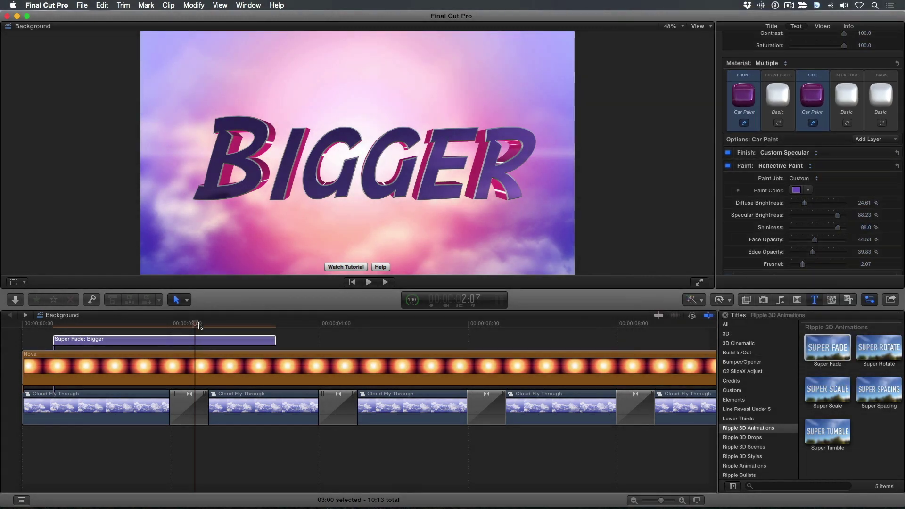
- At a later frame, try the Metal and Velvet paint jobs before settling on Dark
{"action": "left_click_drag", "start_coordinate": [197, 324], "coordinate": [221, 325]}
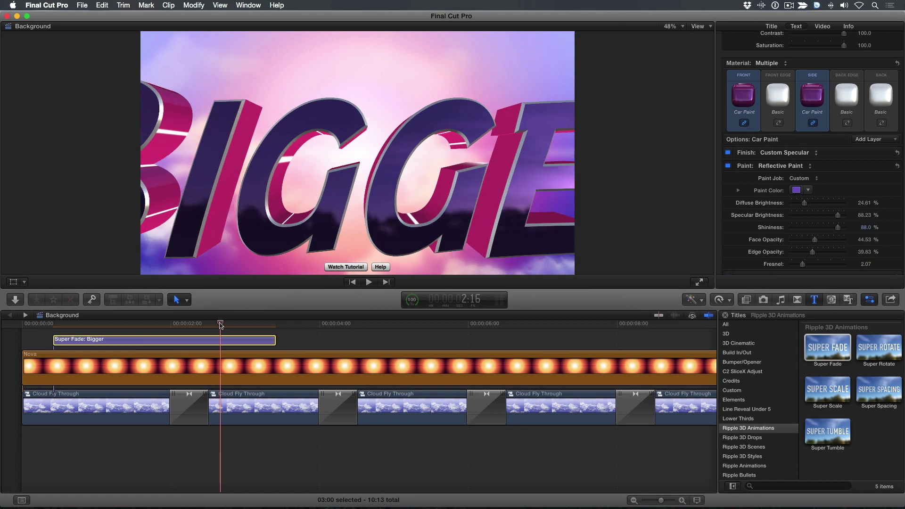
{"action": "left_click", "coordinate": [799, 179]}
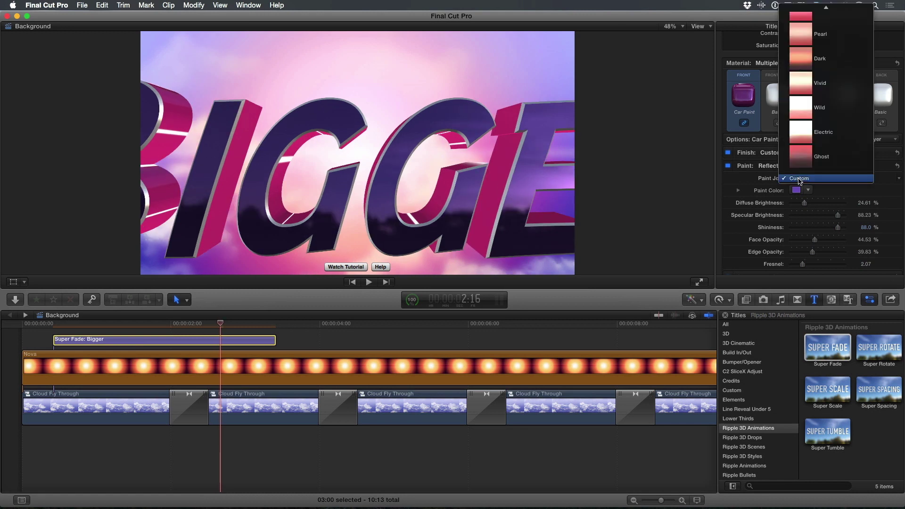
{"action": "mouse_move", "coordinate": [815, 4]}
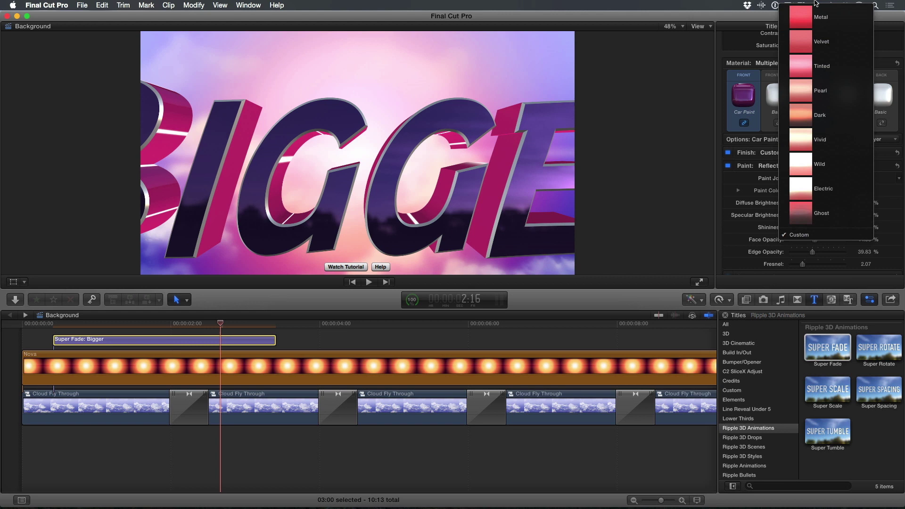
{"action": "left_click", "coordinate": [815, 18]}
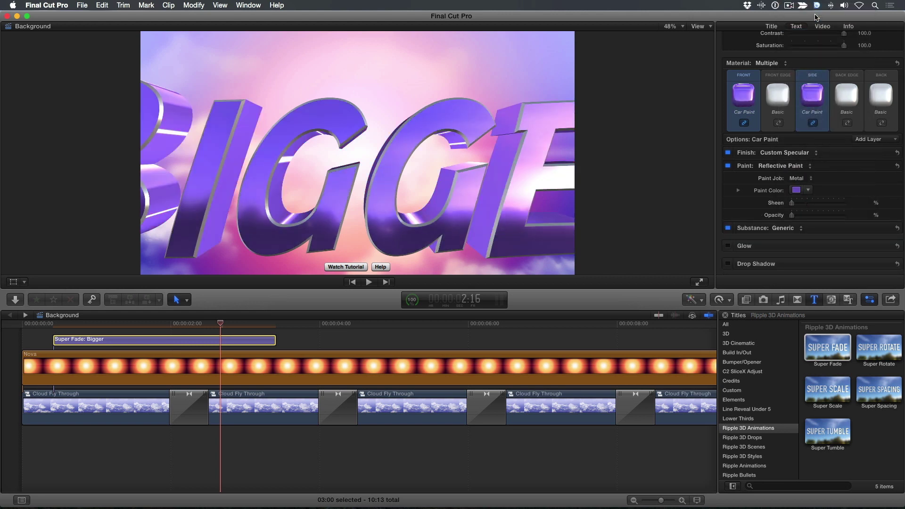
{"action": "left_click", "coordinate": [799, 177]}
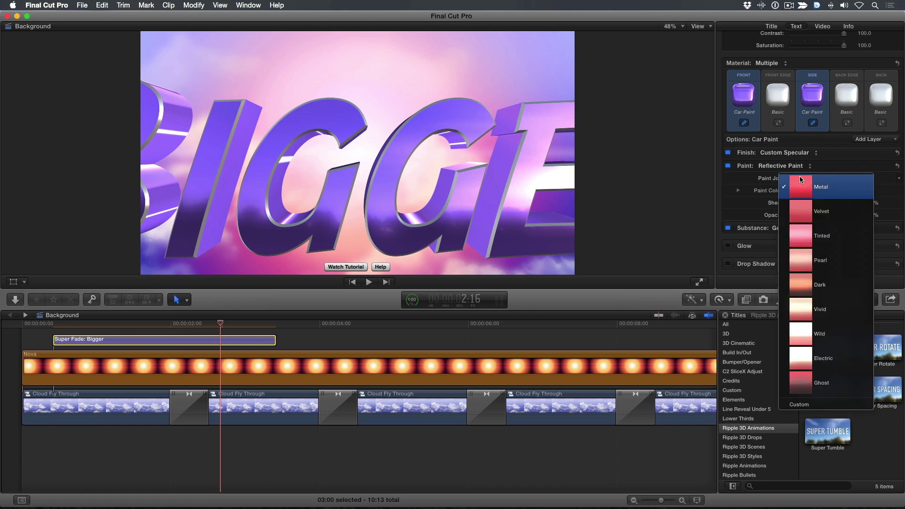
{"action": "left_click", "coordinate": [800, 215]}
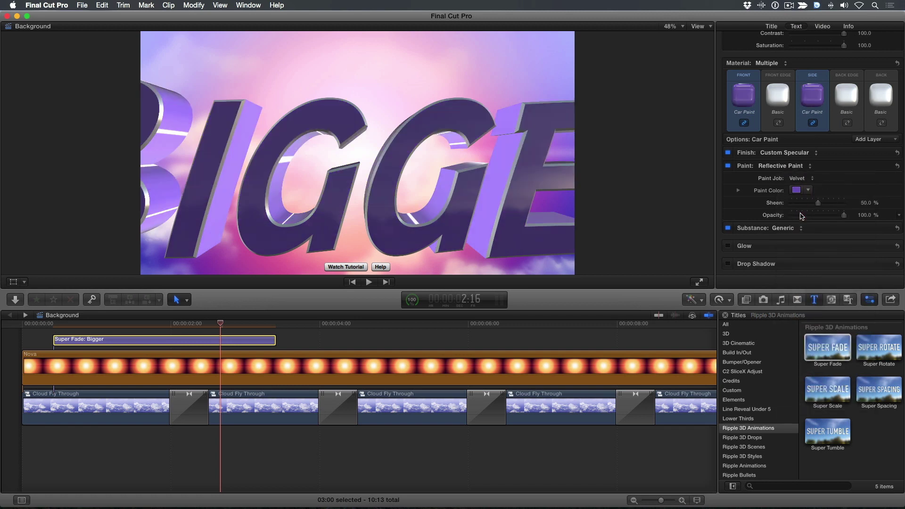
{"action": "left_click", "coordinate": [799, 177]}
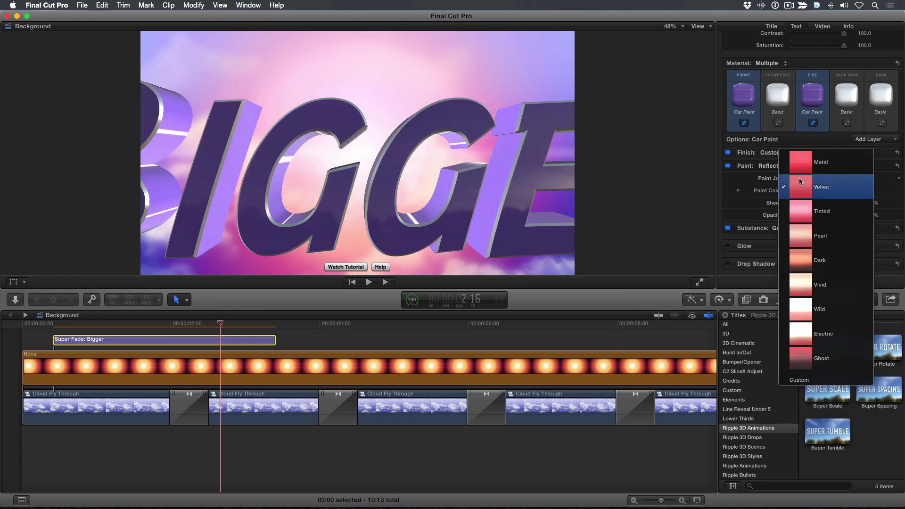
{"action": "left_click", "coordinate": [806, 262]}
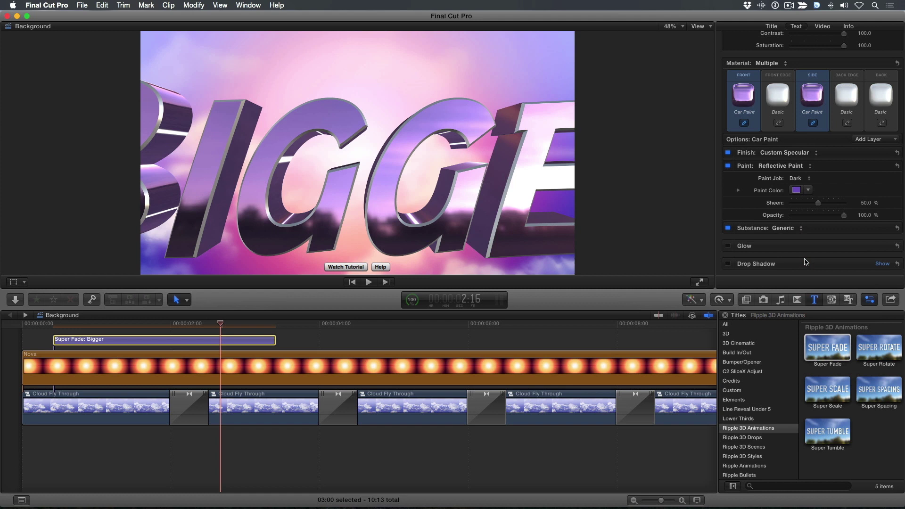
- Try the Enamel car-paint finish, return to Polish, and select the Front Edge material
{"action": "left_click", "coordinate": [778, 152]}
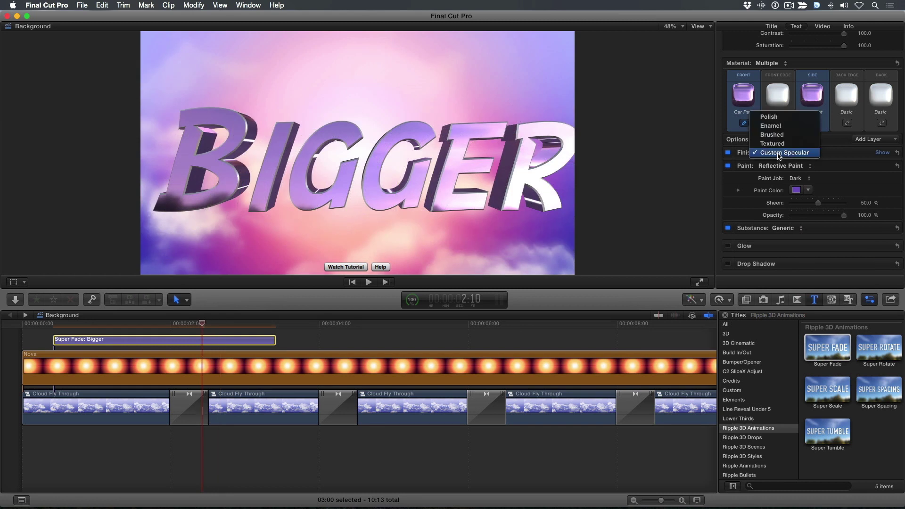
{"action": "key", "text": "Escape"}
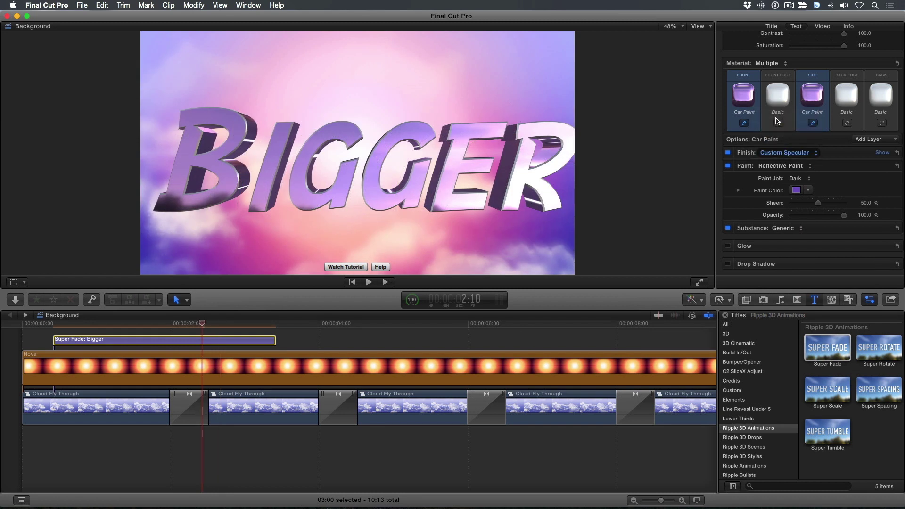
{"action": "left_click_drag", "start_coordinate": [203, 323], "coordinate": [222, 327]}
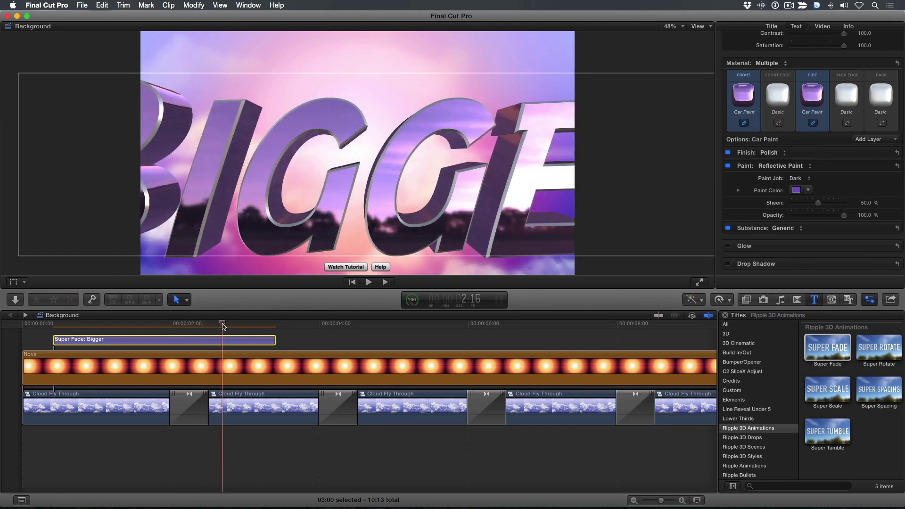
{"action": "left_click", "coordinate": [773, 153]}
{"action": "left_click", "coordinate": [777, 161]}
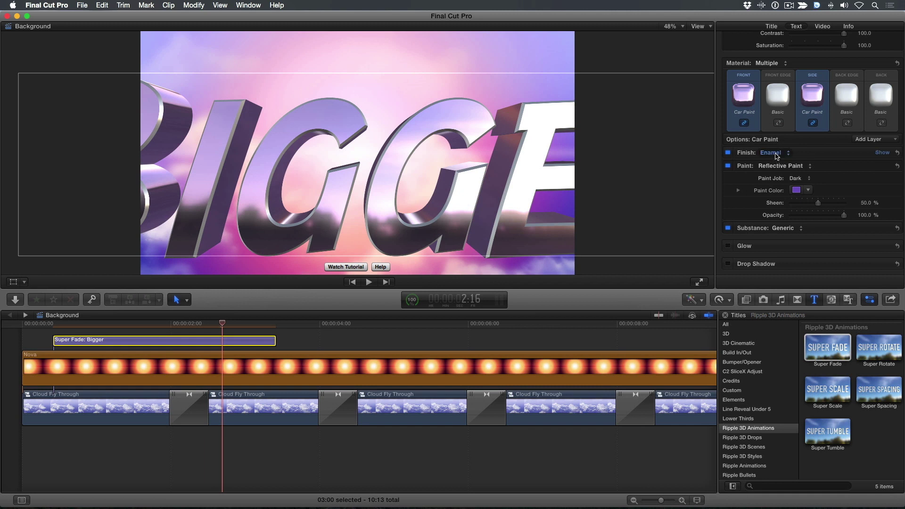
{"action": "left_click", "coordinate": [775, 152]}
{"action": "left_click", "coordinate": [776, 147]}
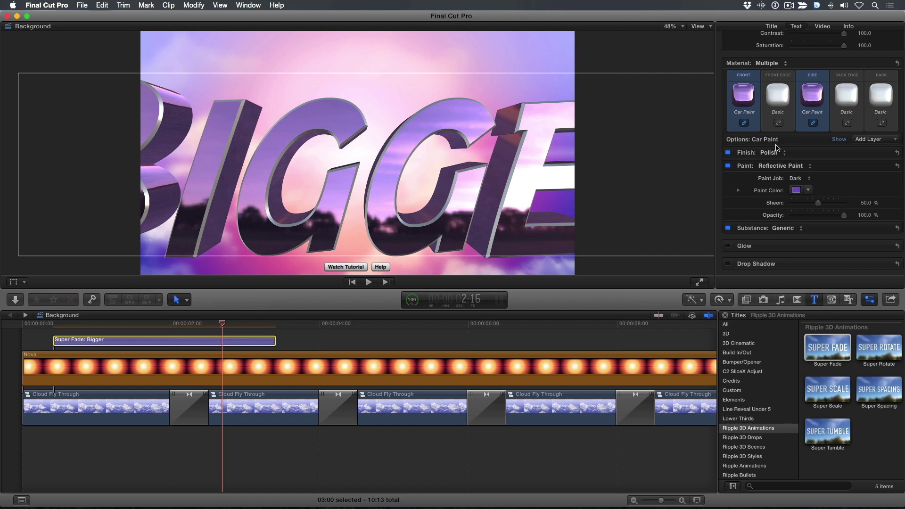
{"action": "left_click", "coordinate": [777, 94]}
- Colour the title's front edge pale pink, sampled with the eyedropper from the sky
{"action": "left_click", "coordinate": [796, 228]}
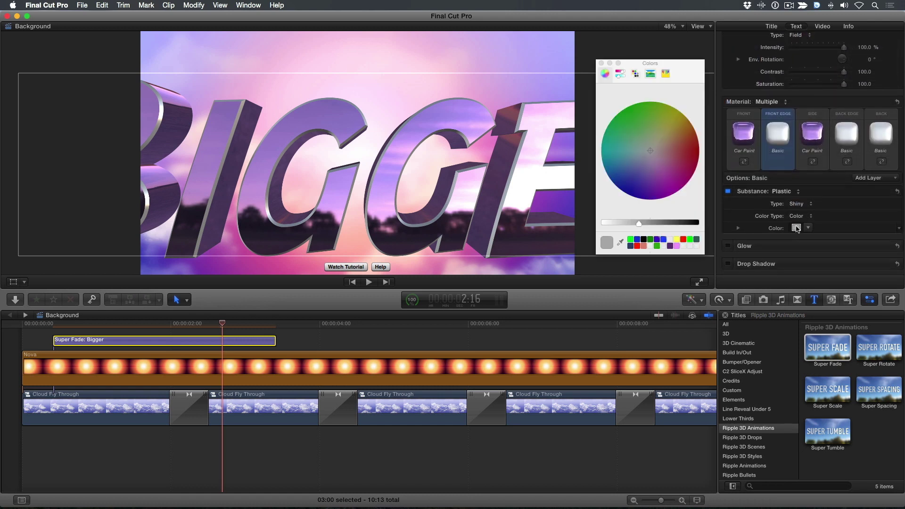
{"action": "left_click", "coordinate": [620, 242]}
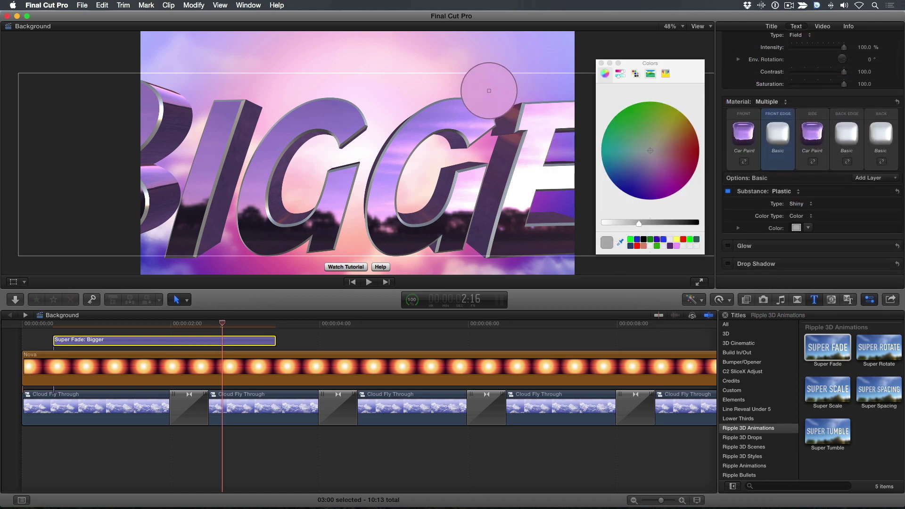
{"action": "left_click", "coordinate": [447, 60]}
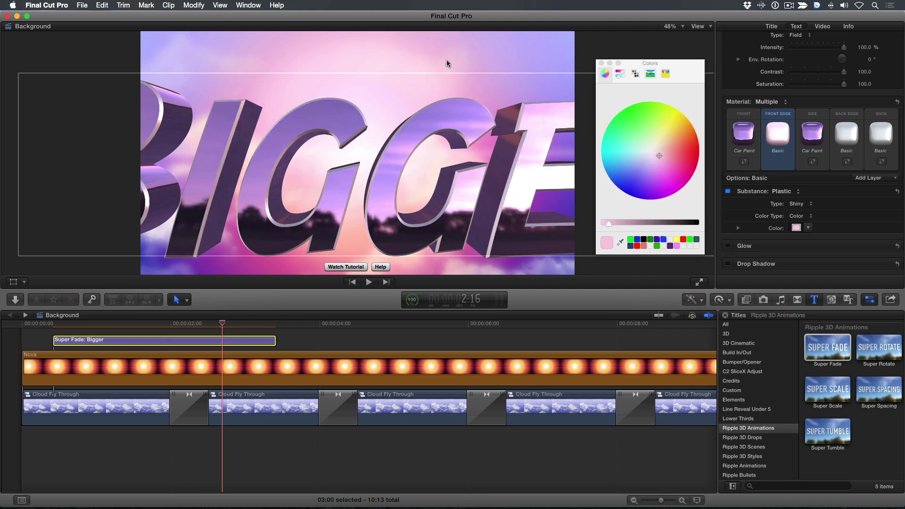
{"action": "left_click", "coordinate": [162, 324]}
- Paste two more title copies later in the timeline; shift Badder's Position X from -0.19 to 1.02
{"action": "left_click", "coordinate": [303, 324]}
{"action": "key", "text": "super+v"}
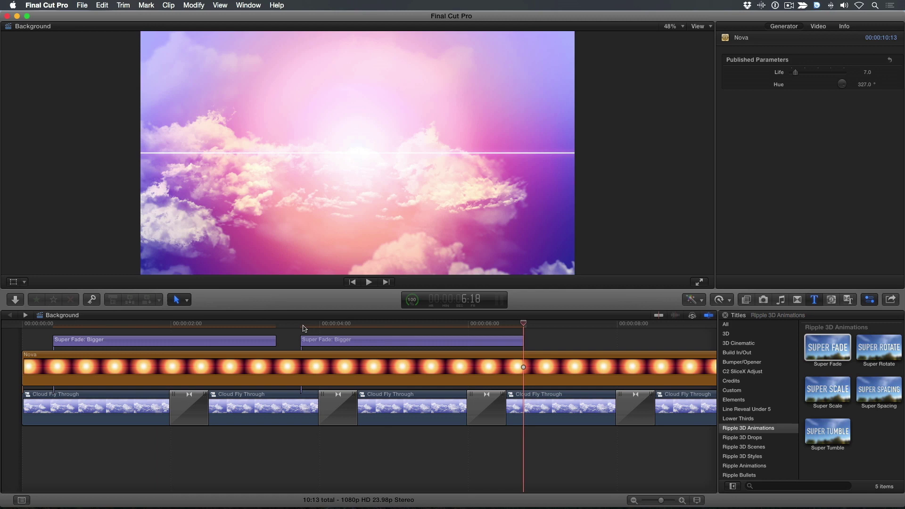
{"action": "left_click", "coordinate": [547, 325]}
{"action": "key", "text": "super+v"}
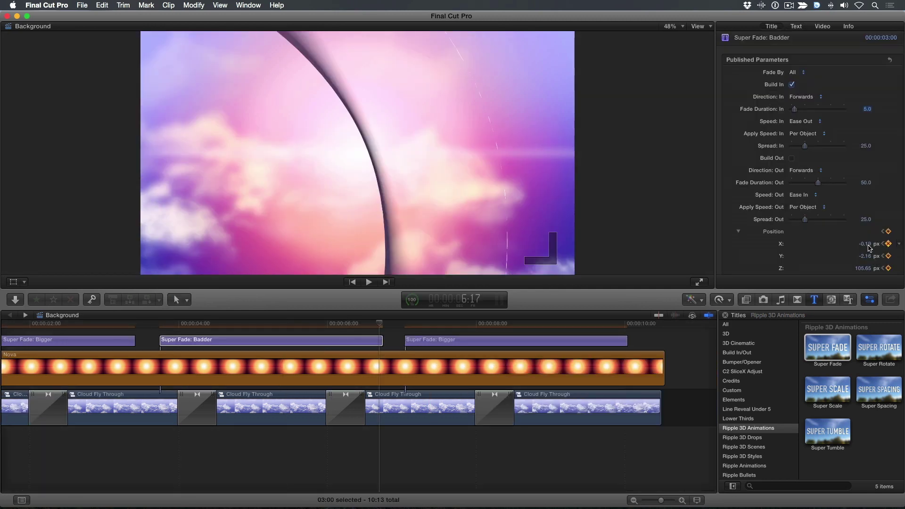
{"action": "left_click_drag", "start_coordinate": [866, 243], "coordinate": [867, 241]}
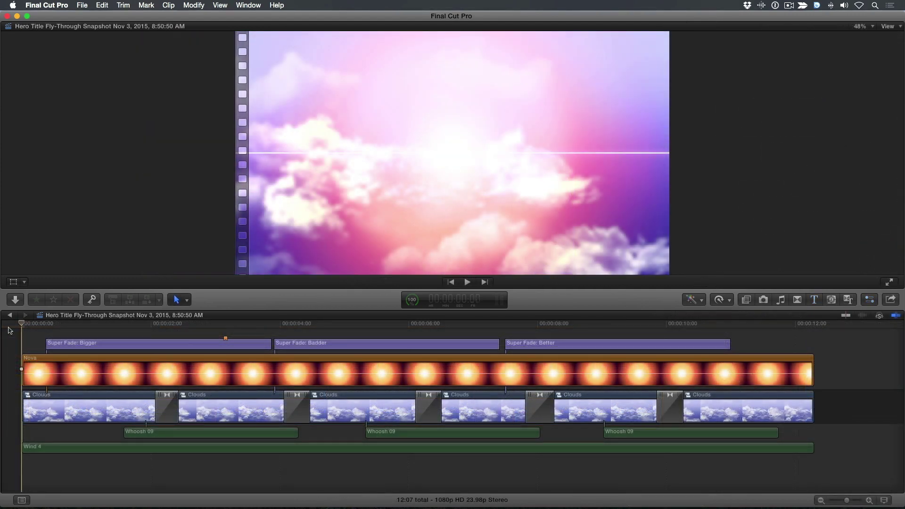
- Play the Bigger, Badder, Better fly-through from the start with Space
{"action": "key", "text": "space"}
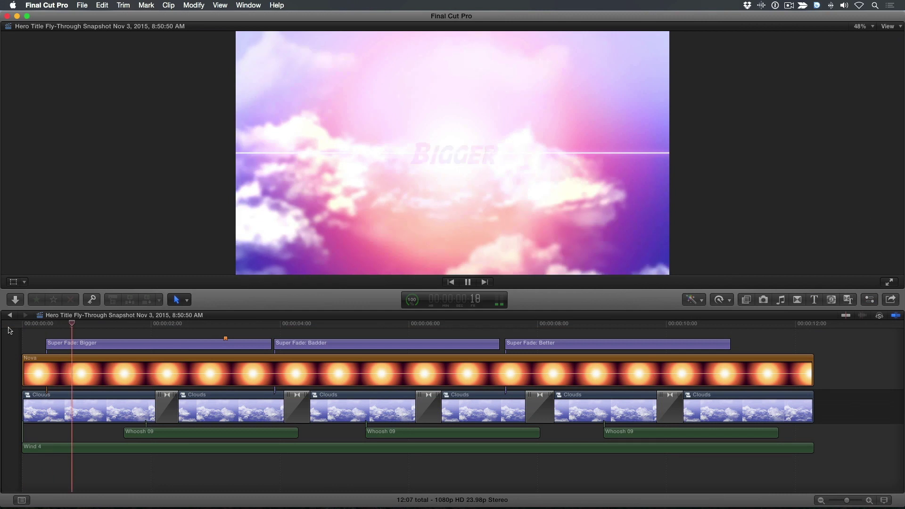